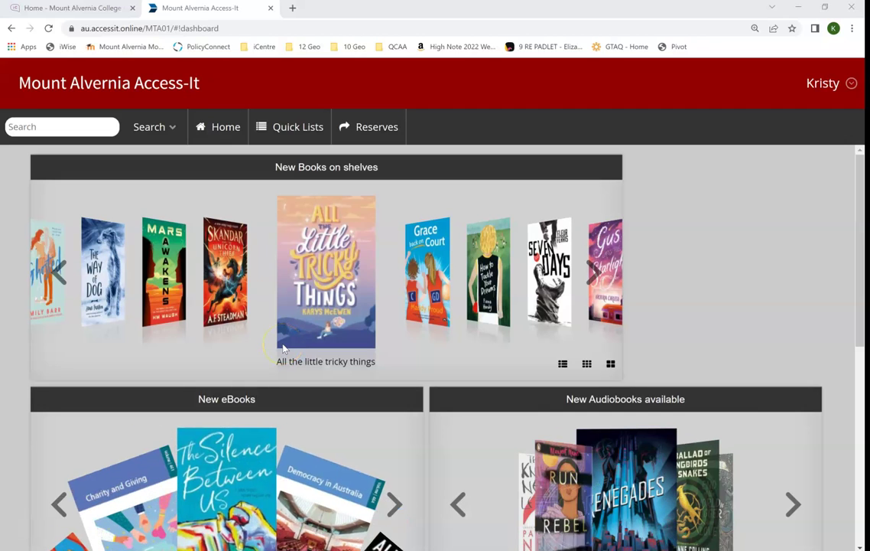
Step: Search the library catalogue for "world war ii" and open the Modern World History database from the One Search sources
click(293, 341)
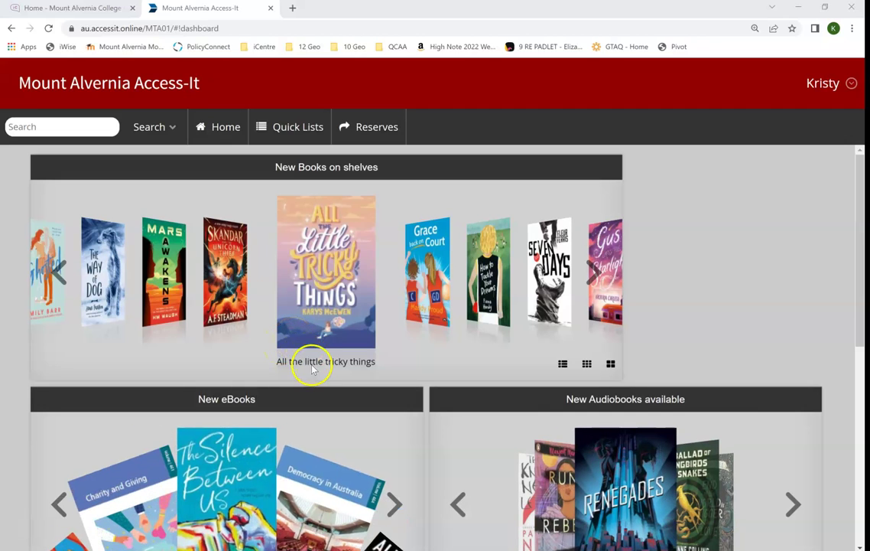
click(82, 129)
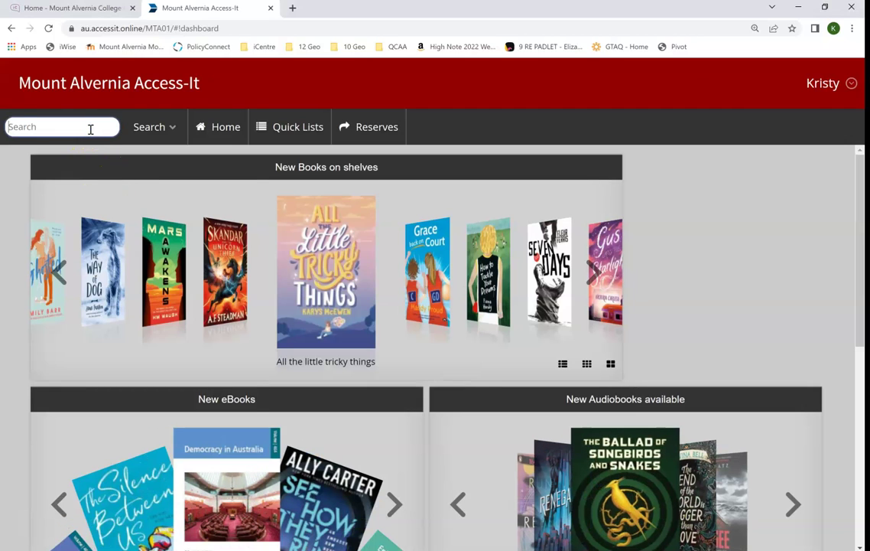
text(world war ii)
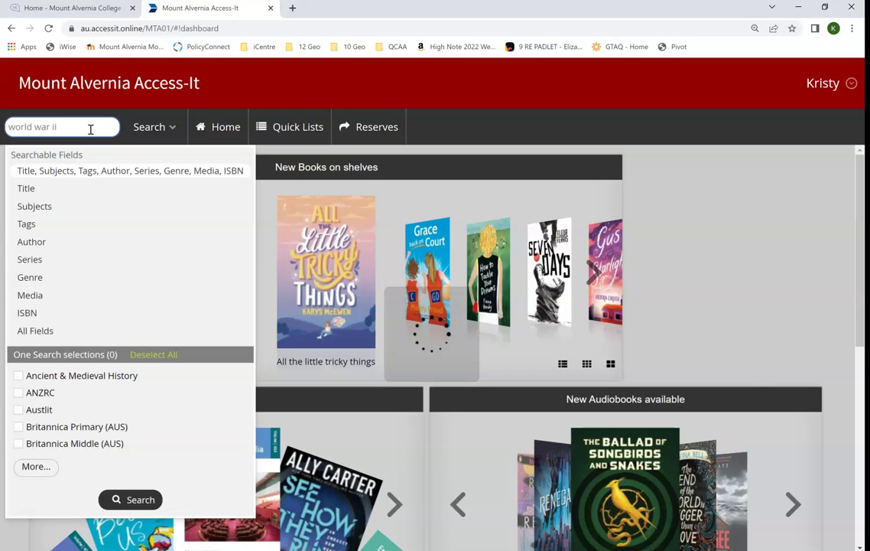
click(91, 129)
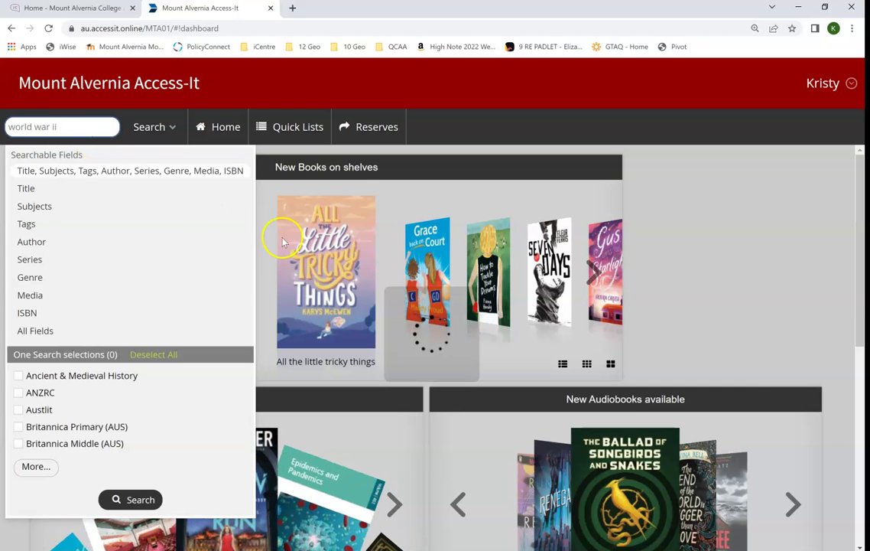
click(107, 499)
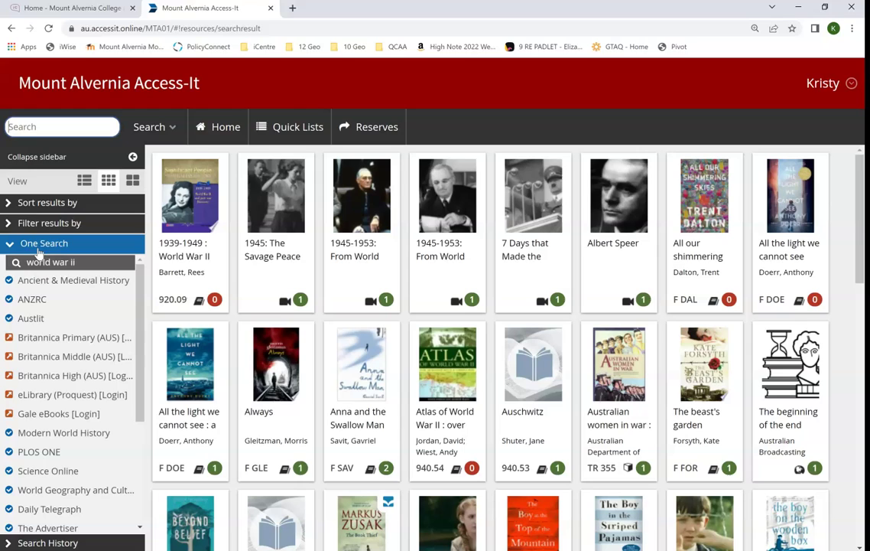
click(51, 413)
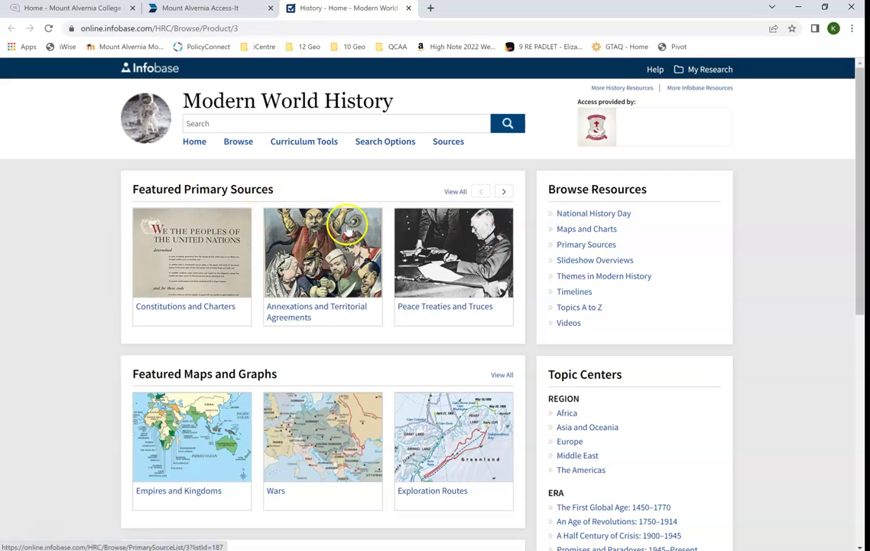
Step: Look over the Modern World History home page, including its featured content, Browse Resources links and Topic Centers
scroll(402, 241, down, 2)
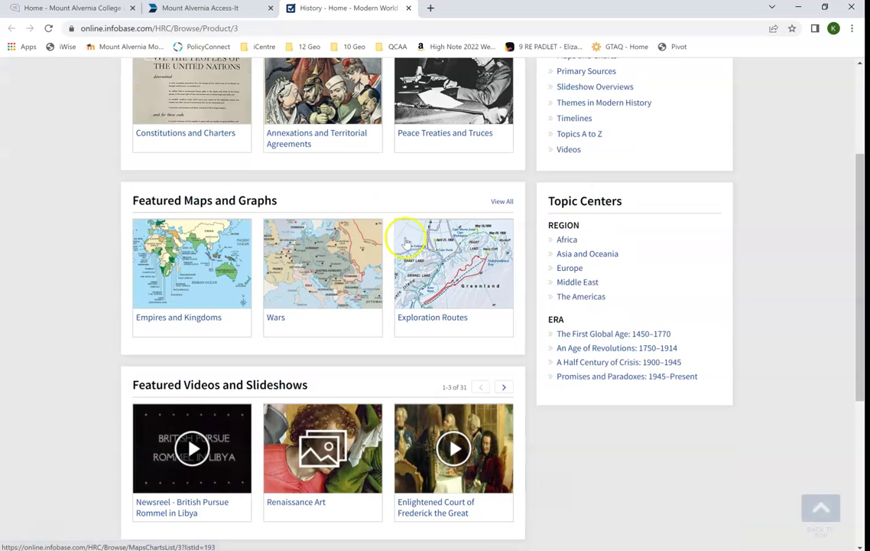
scroll(838, 313, down, 1)
scroll(813, 312, down, 2)
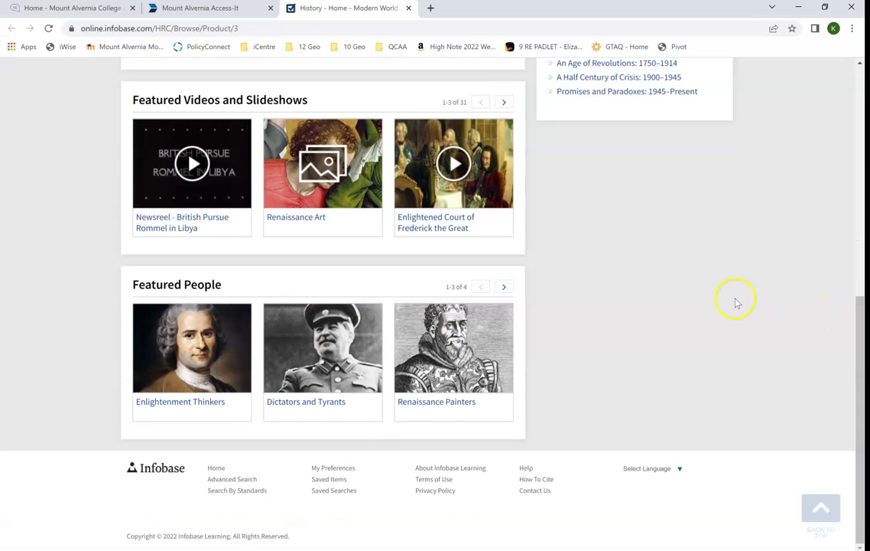
scroll(736, 302, up, 3)
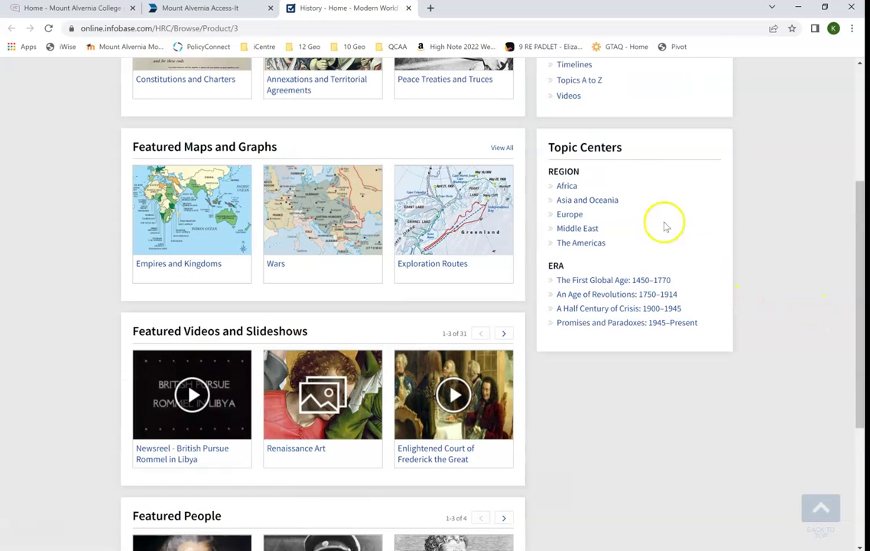
scroll(609, 157, up, 2)
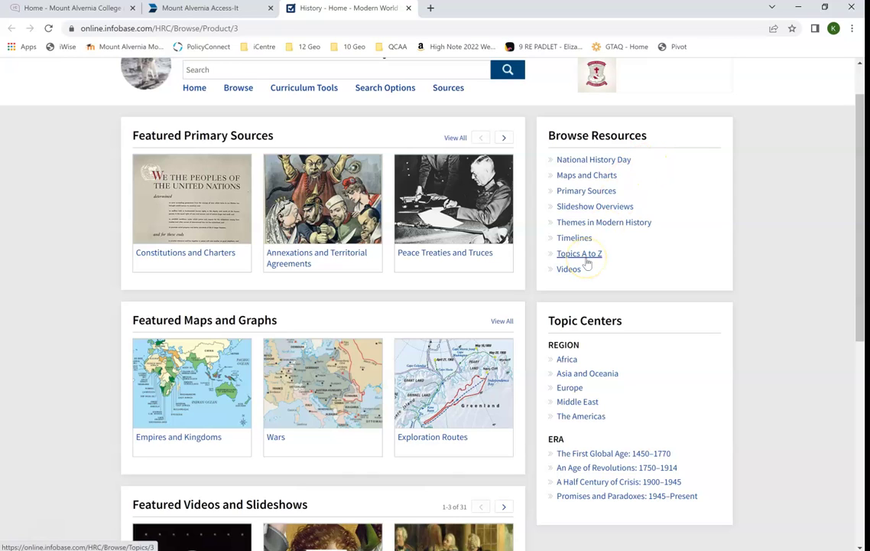
click(588, 193)
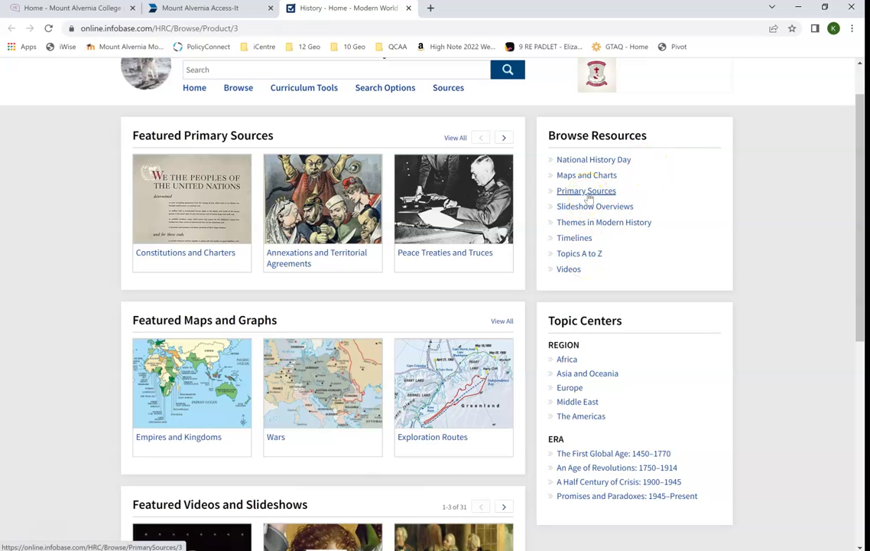
click(605, 176)
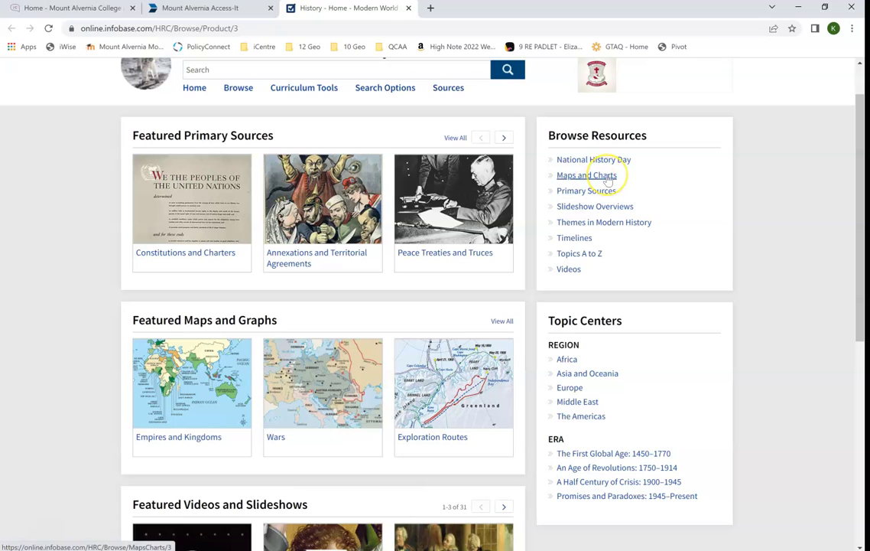
scroll(672, 203, up, 2)
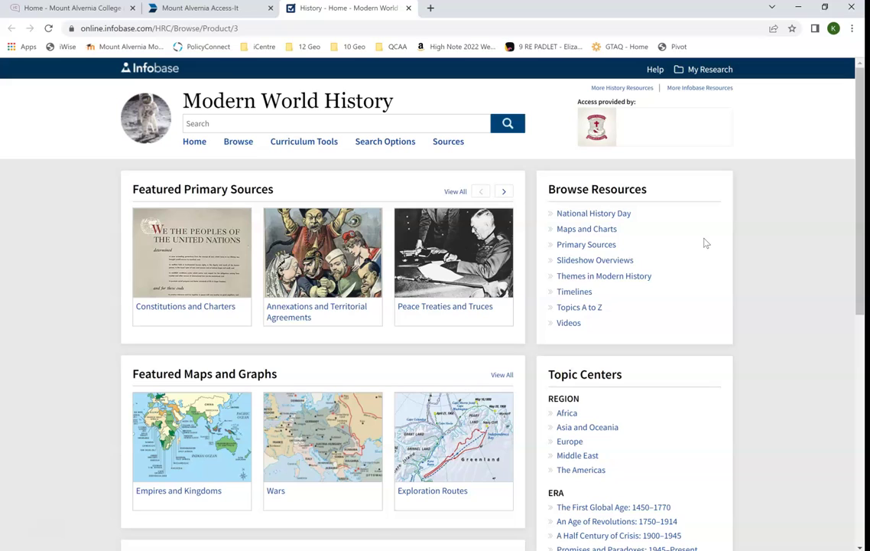
Step: Search Modern World History for "world war ii" and dismiss the personal account tip
click(398, 123)
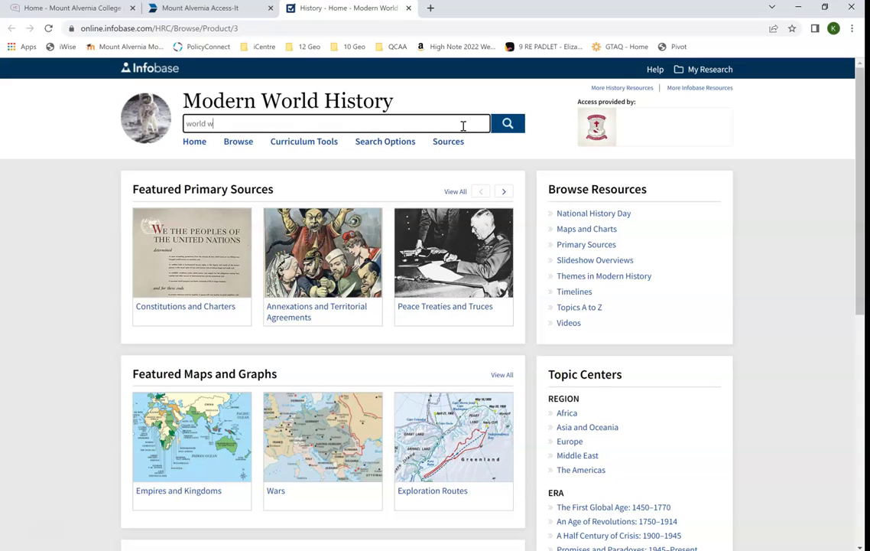
key(Return)
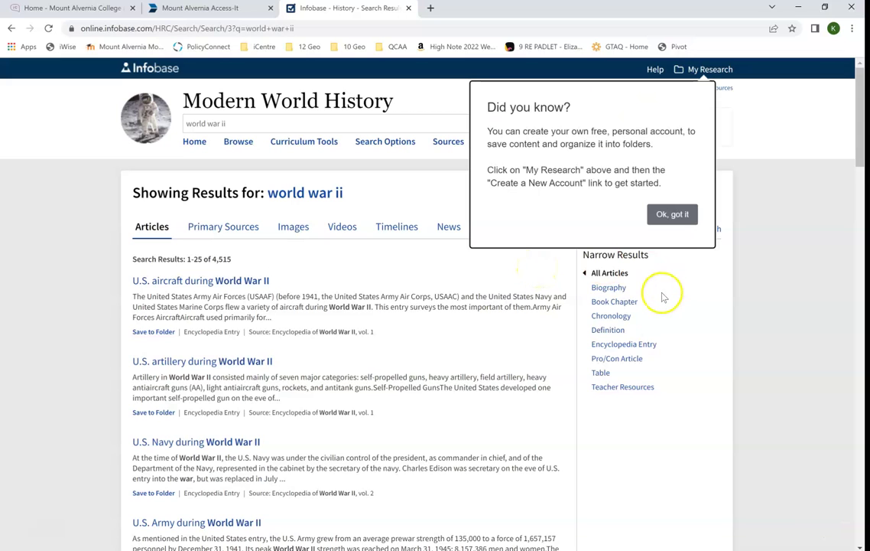
click(668, 216)
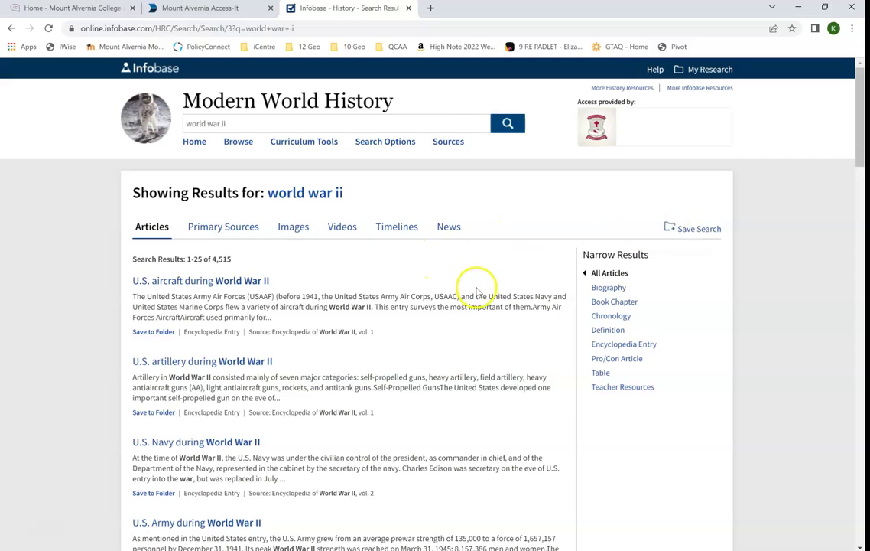
Step: Show the primary sources found by the search and look through the list and its other result types
scroll(650, 245, down, 1)
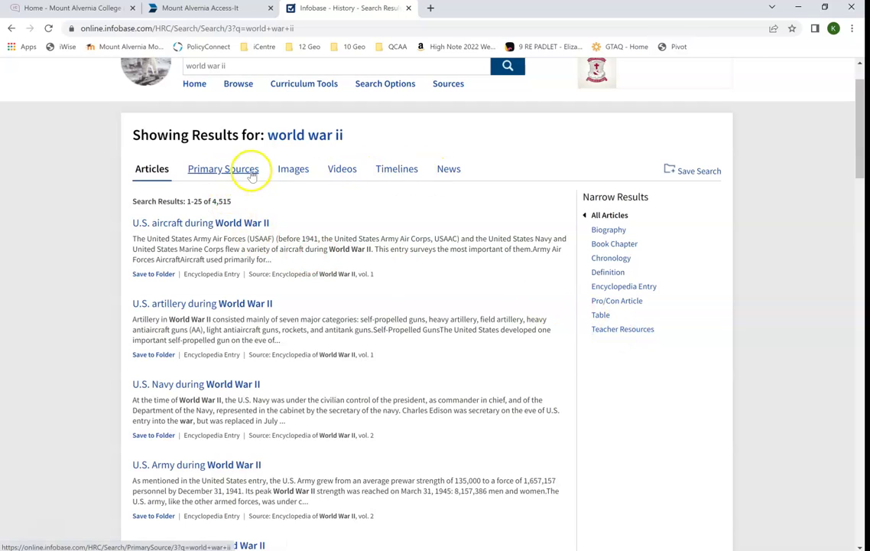
click(249, 170)
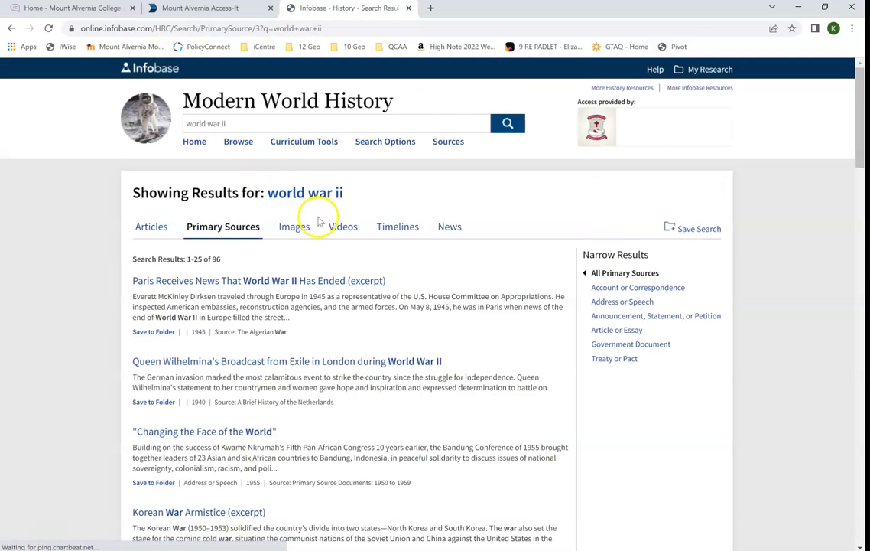
scroll(318, 218, down, 1)
scroll(318, 223, down, 1)
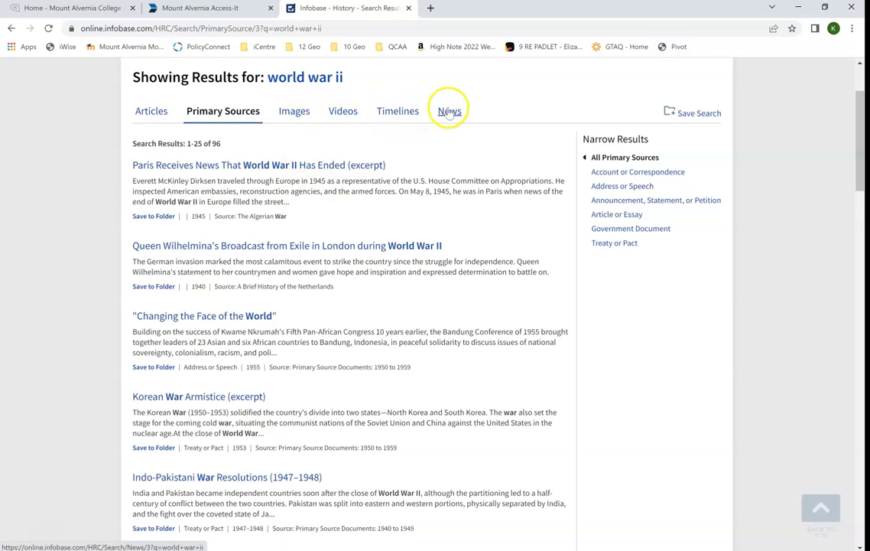
Step: Return to the article results and open the encyclopedia entry "land mines and World War II"
click(151, 111)
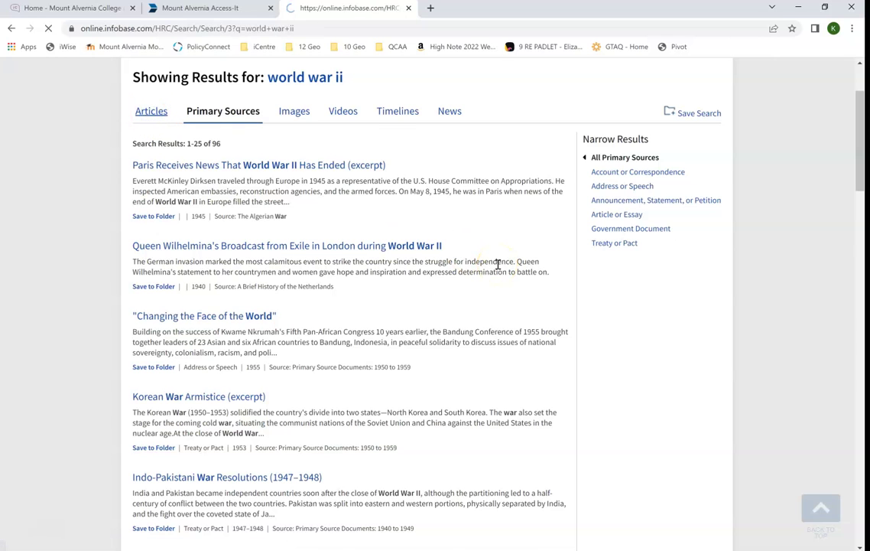
click(489, 273)
scroll(489, 273, down, 1)
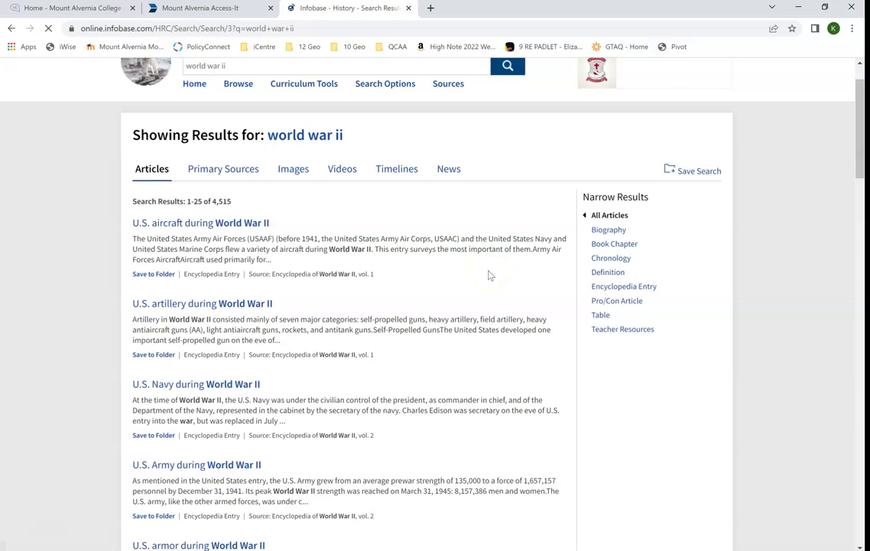
scroll(489, 276, down, 2)
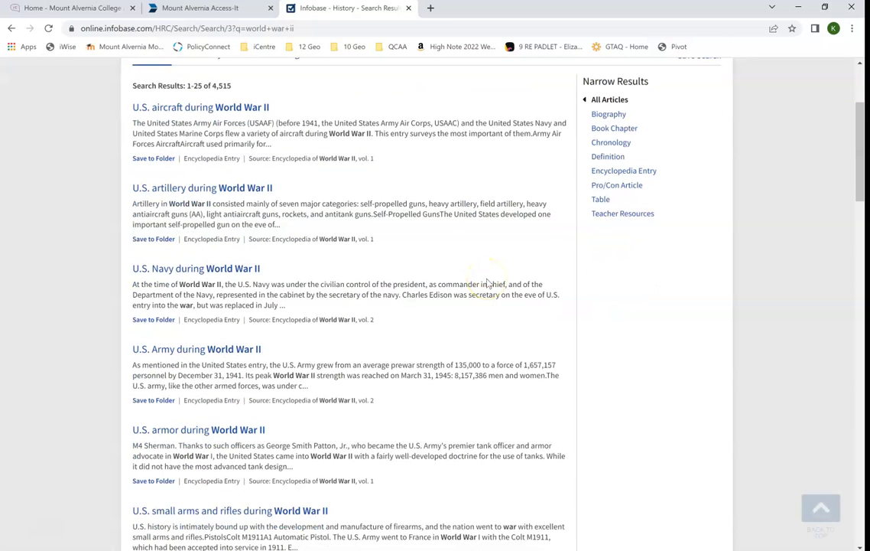
scroll(486, 279, down, 2)
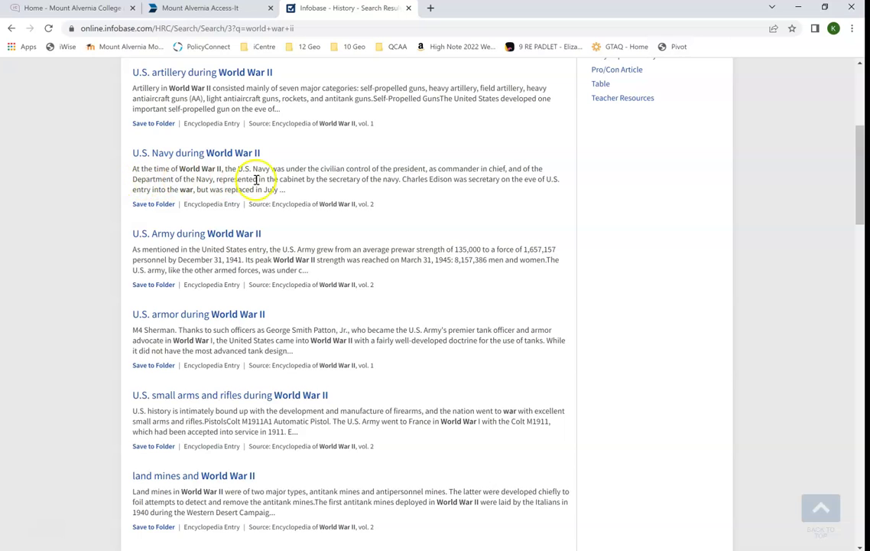
scroll(405, 214, down, 1)
scroll(407, 218, down, 1)
scroll(408, 216, down, 2)
click(221, 244)
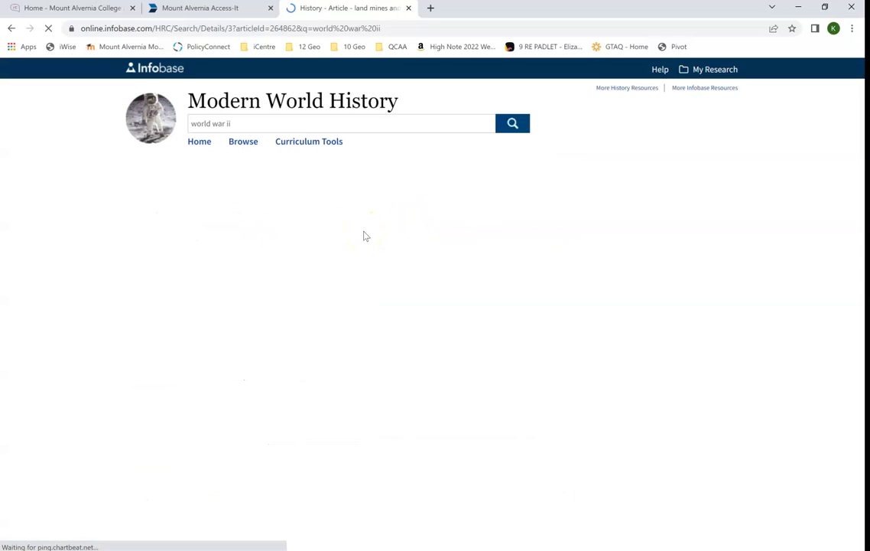
Step: Skim the land mines article and open its printable version with an APA citation
scroll(411, 286, down, 1)
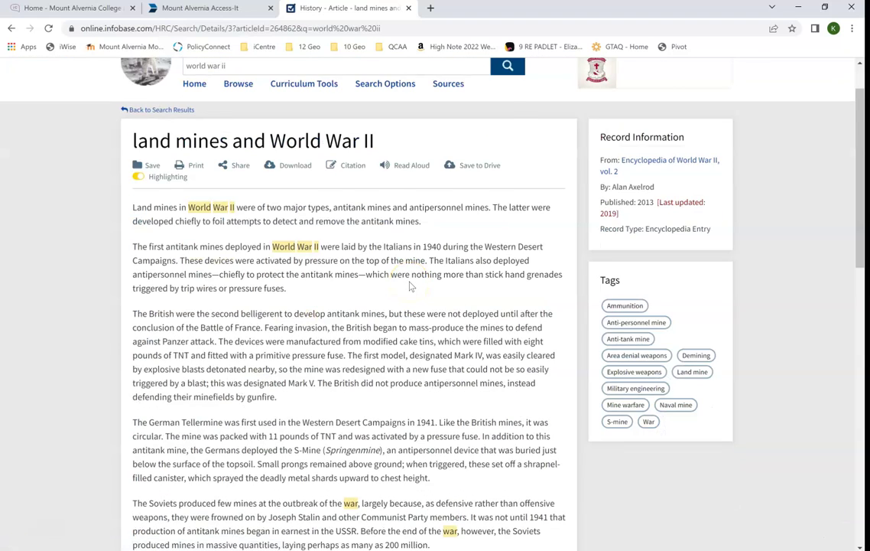
scroll(409, 286, down, 1)
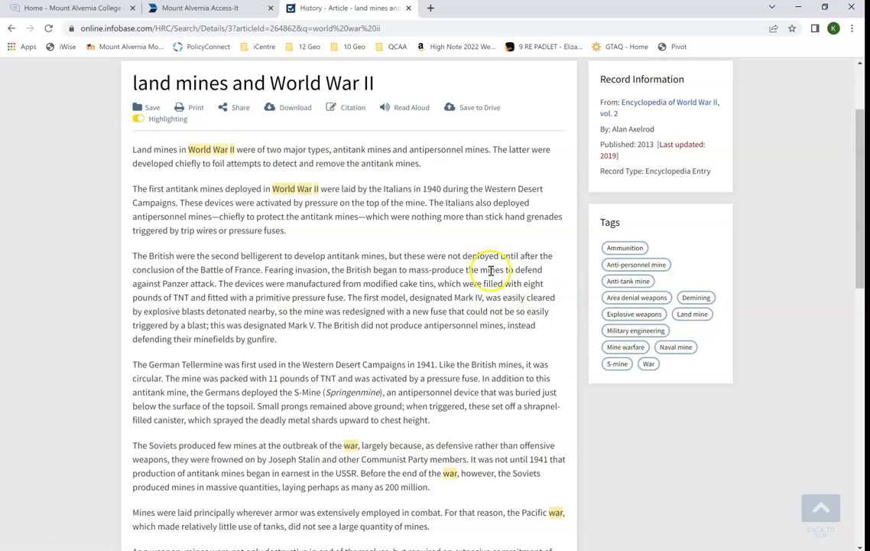
scroll(363, 222, down, 1)
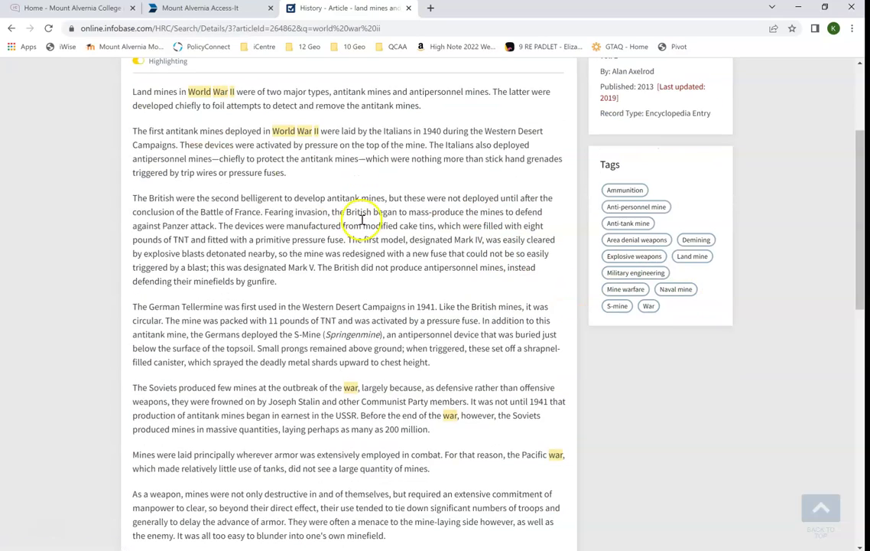
scroll(363, 220, down, 1)
scroll(361, 219, up, 6)
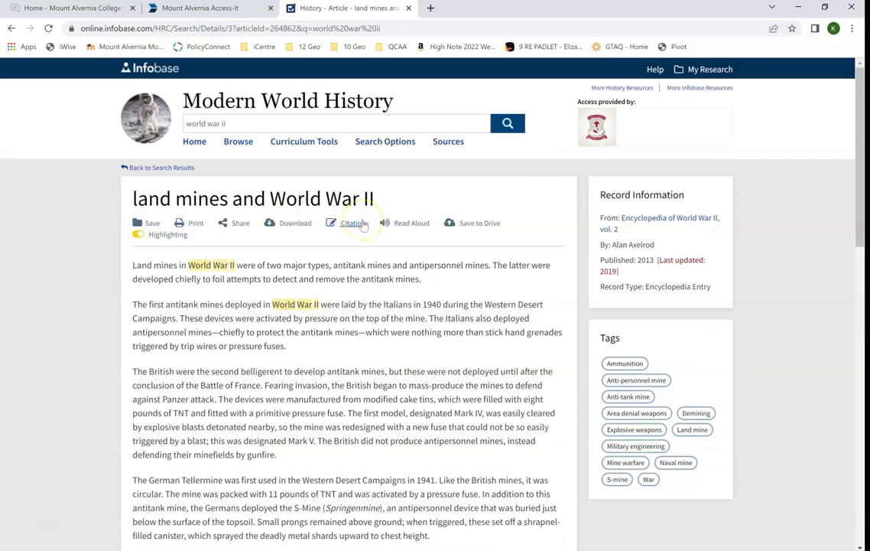
click(197, 223)
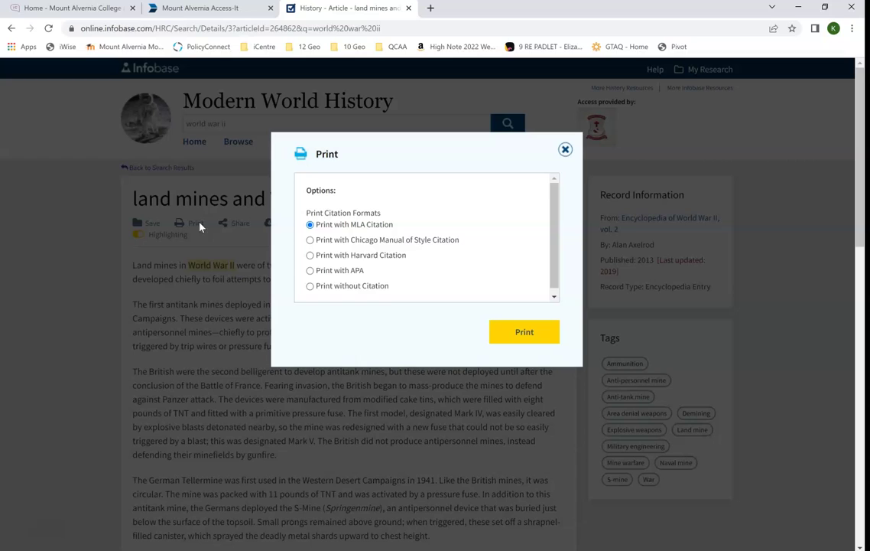
click(311, 271)
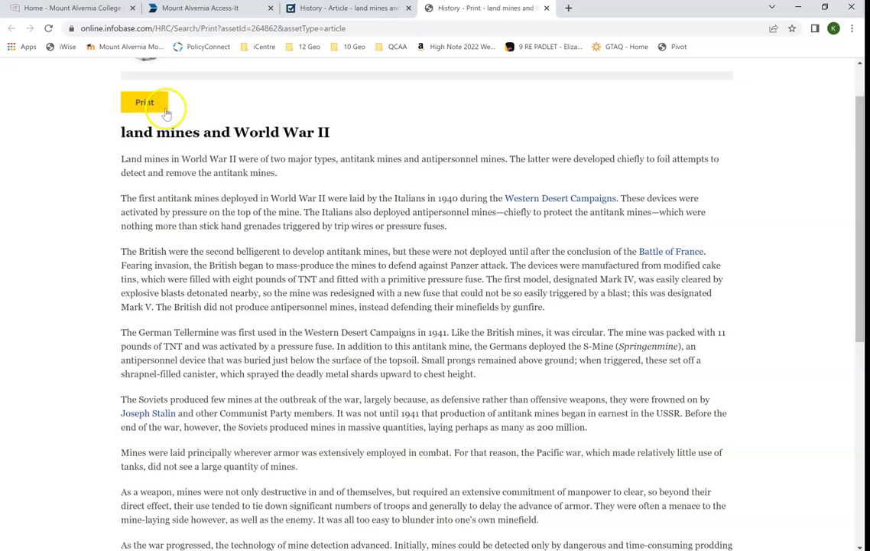
Step: Preview the printable article with Save as PDF as the destination, check it through to the citation, and cancel printing
click(159, 107)
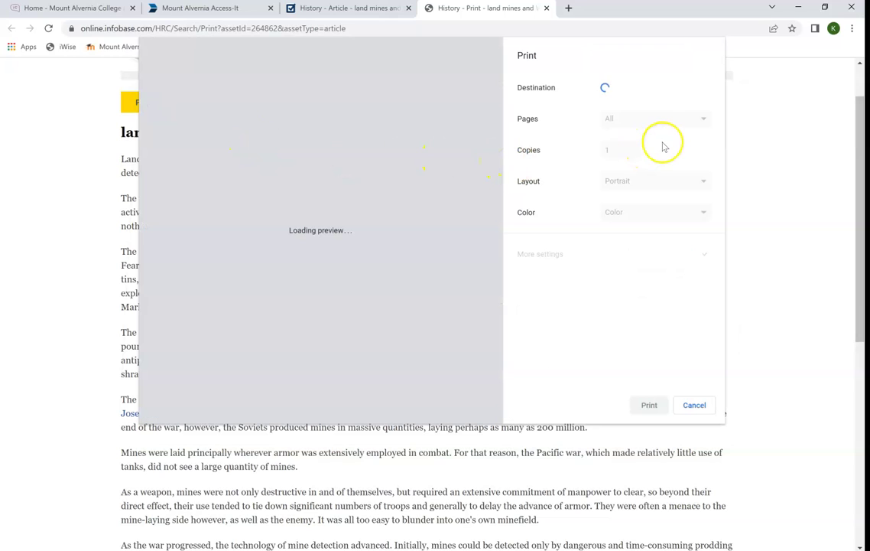
click(703, 87)
click(656, 130)
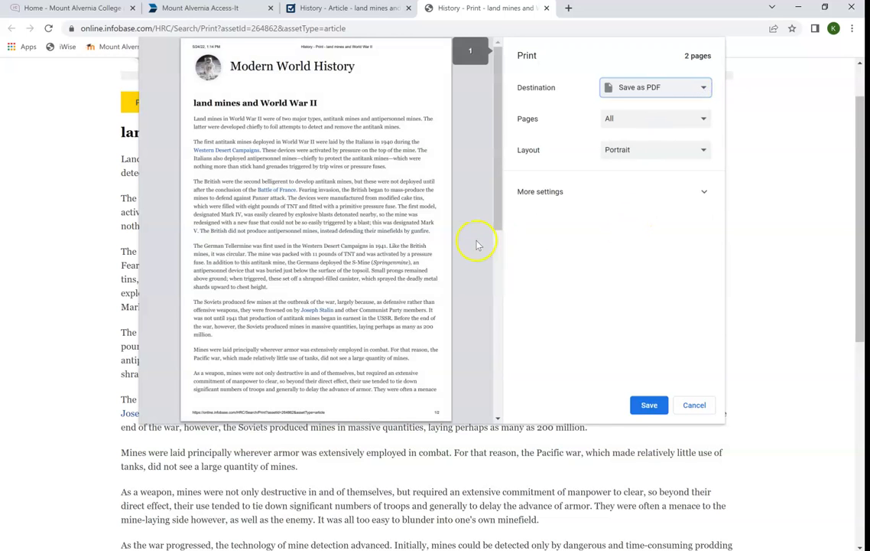
scroll(298, 153, down, 5)
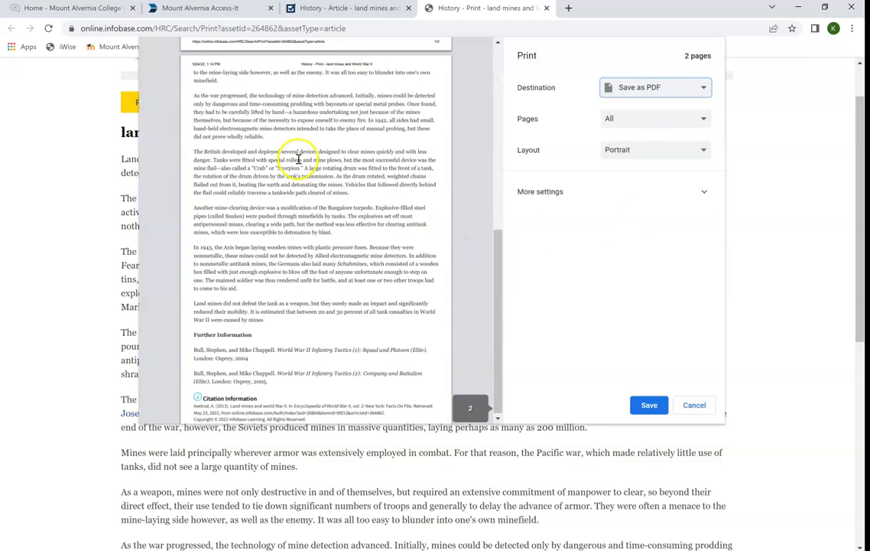
scroll(300, 155, up, 5)
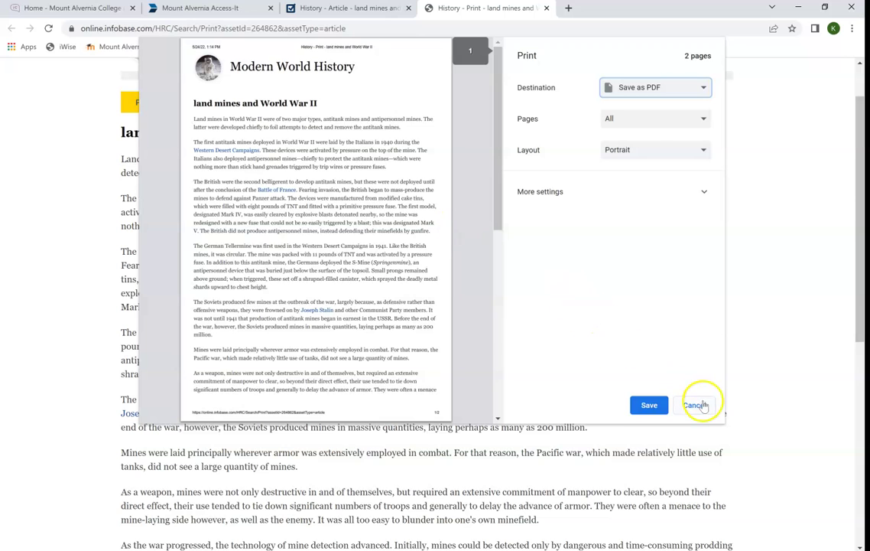
click(698, 405)
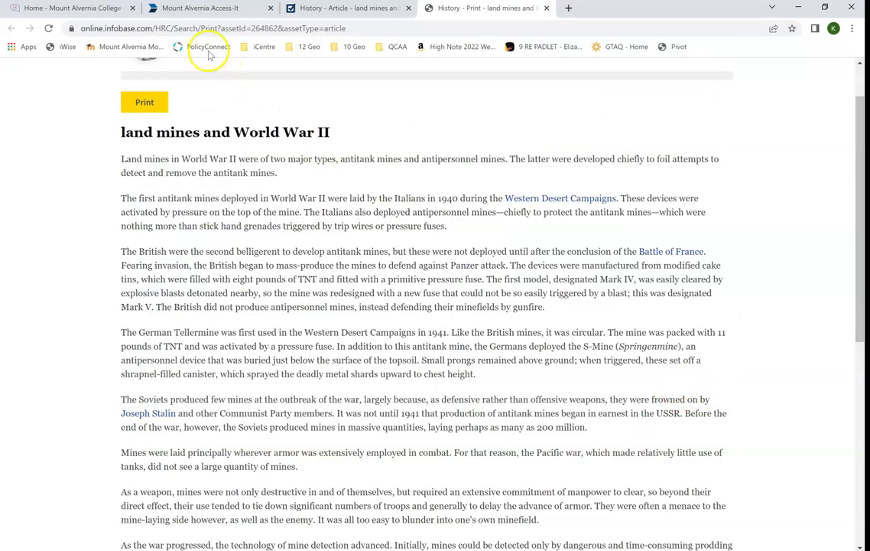
Step: Return to the land mines article, show its citation in APA format, select the full citation text, and close the citation information
click(295, 8)
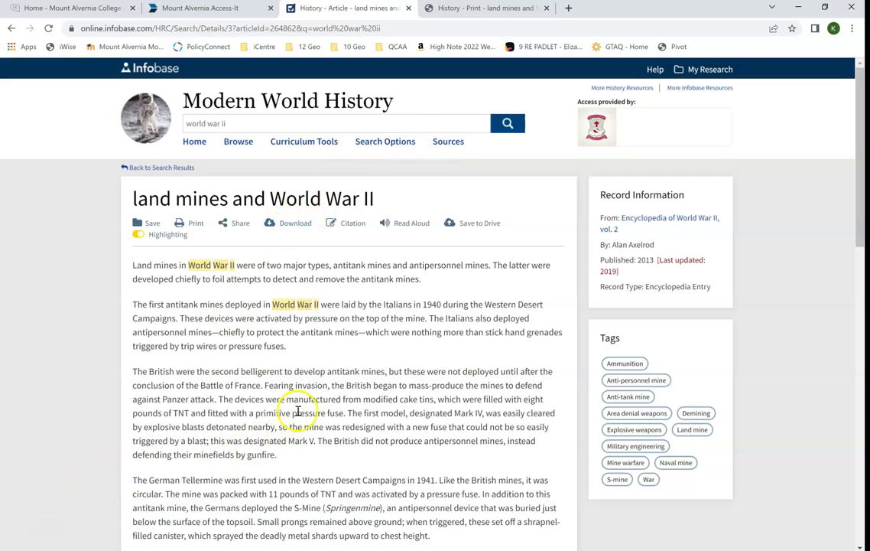
scroll(292, 386, down, 1)
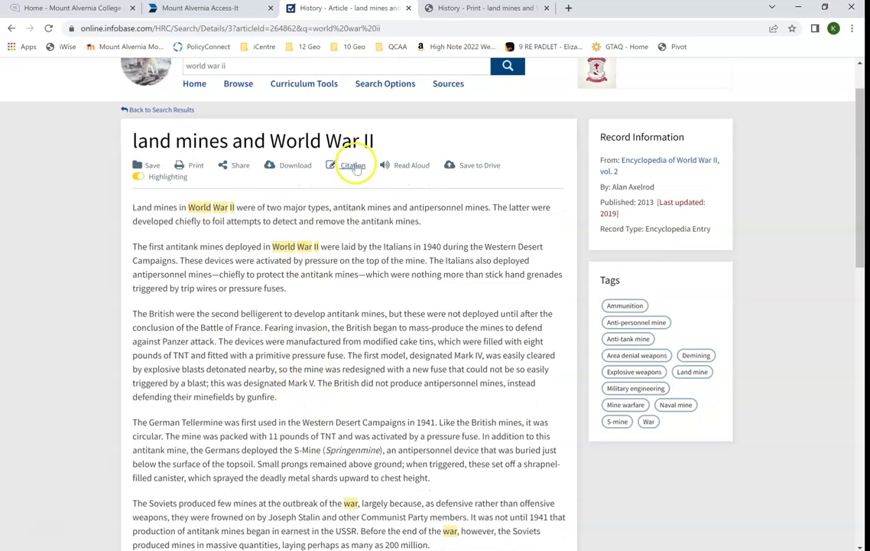
click(354, 167)
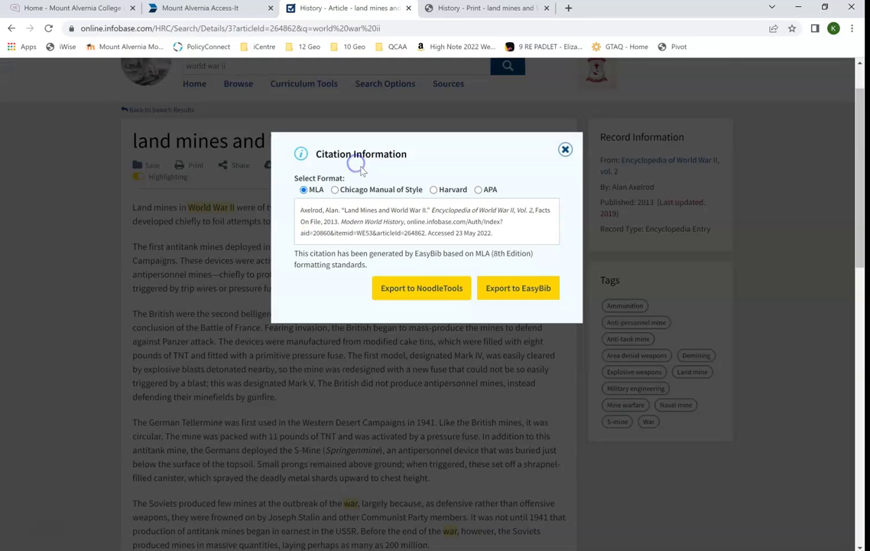
click(479, 190)
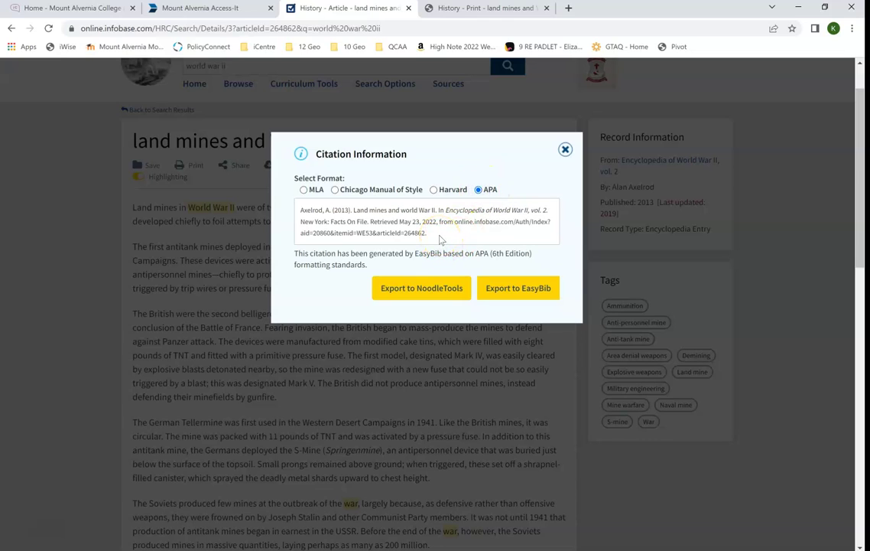
drag(428, 233, 298, 211)
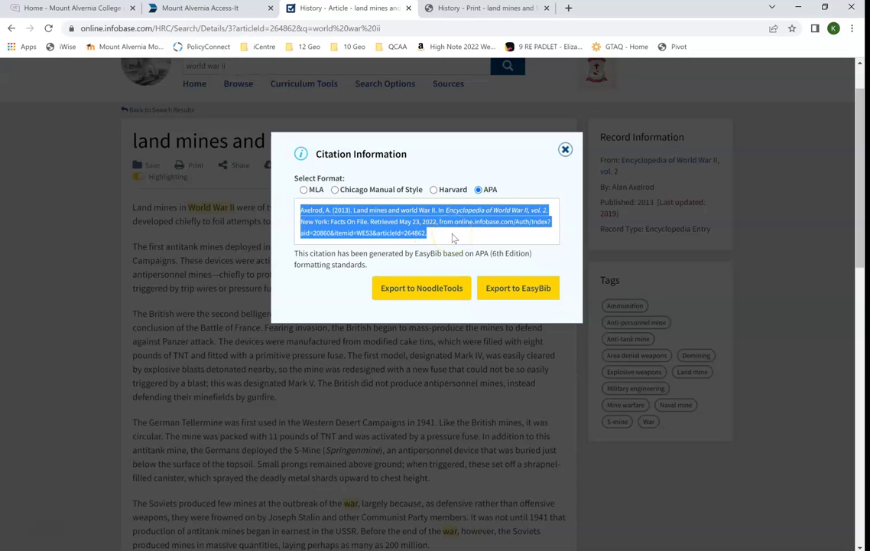
click(566, 150)
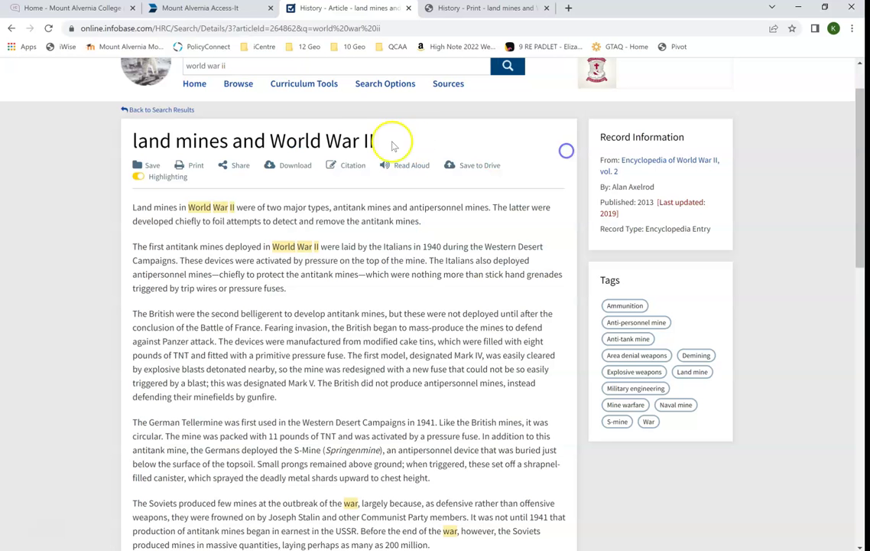
Step: Go back to the world war ii search results and open the article "casualties in World War II" in a new tab
click(11, 29)
scroll(432, 224, down, 2)
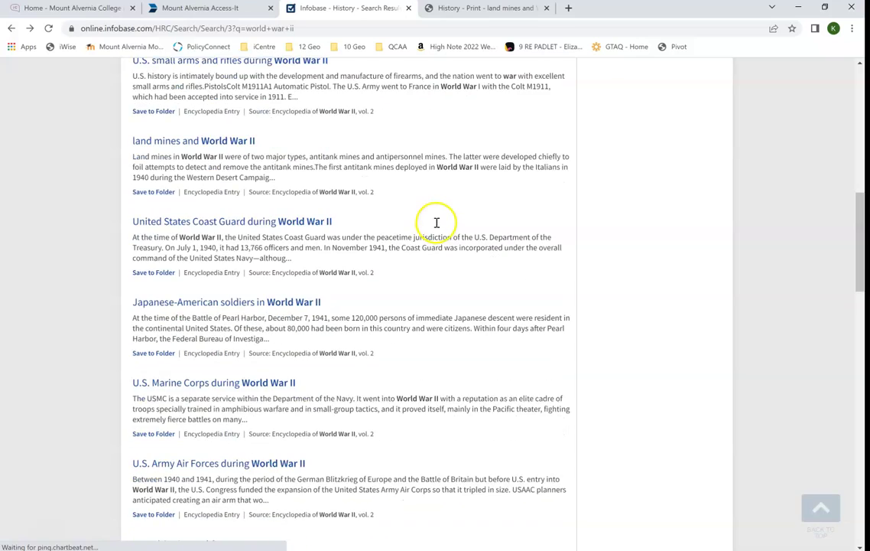
scroll(436, 222, down, 3)
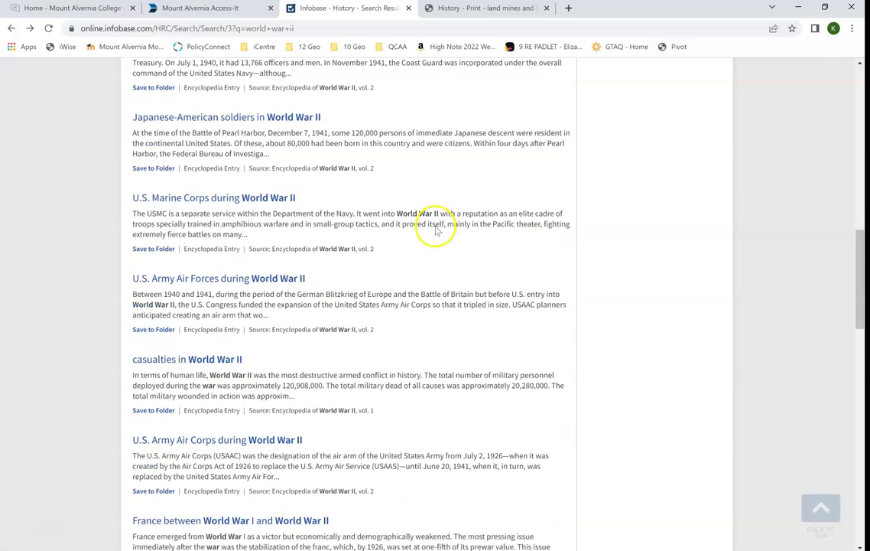
scroll(437, 230, down, 2)
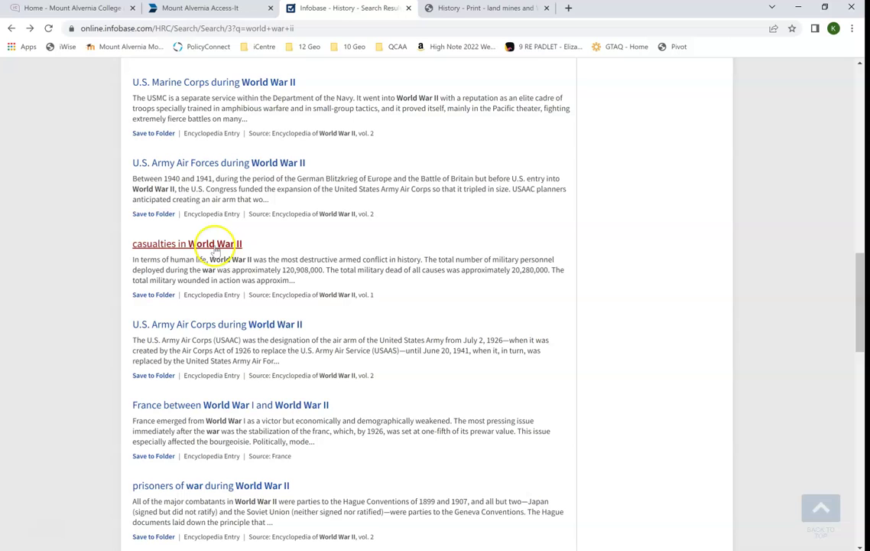
right_click(225, 245)
click(233, 256)
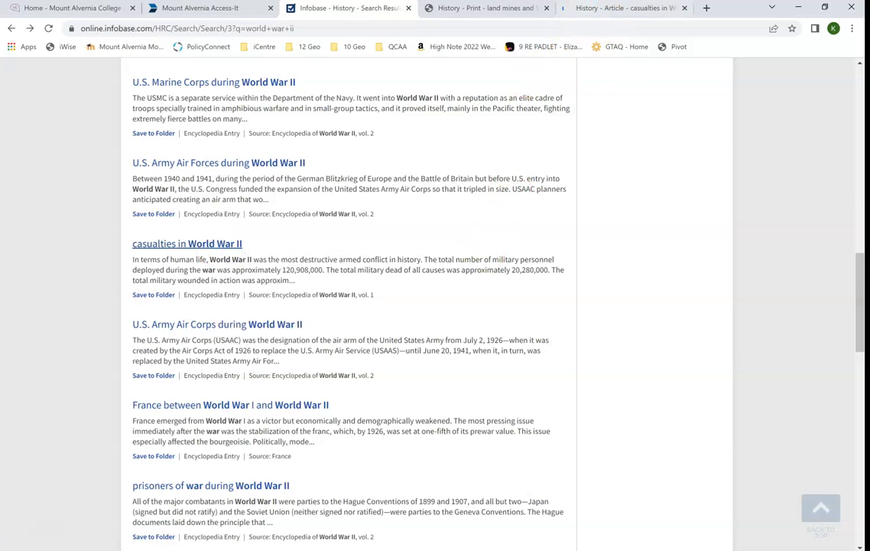
Step: View the casualties in World War II article and its citation option, and return to the beginning of the search results
click(620, 8)
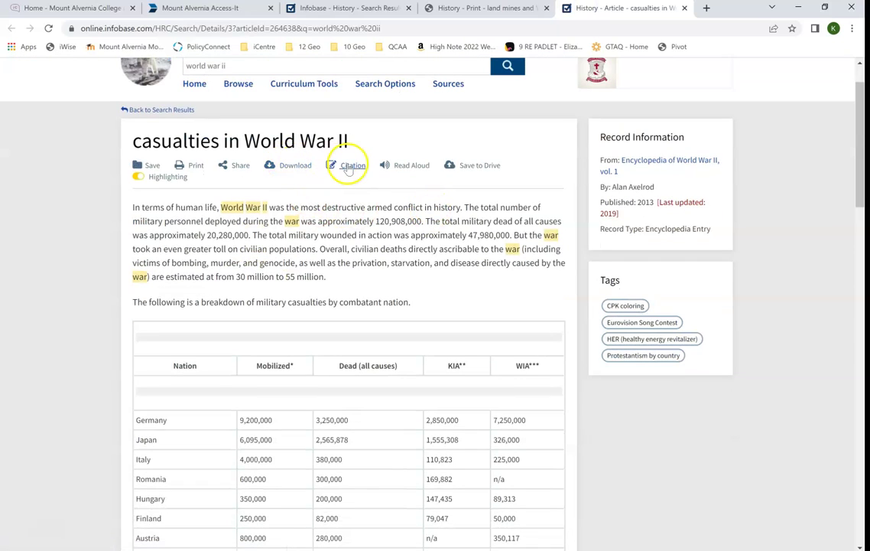
click(344, 8)
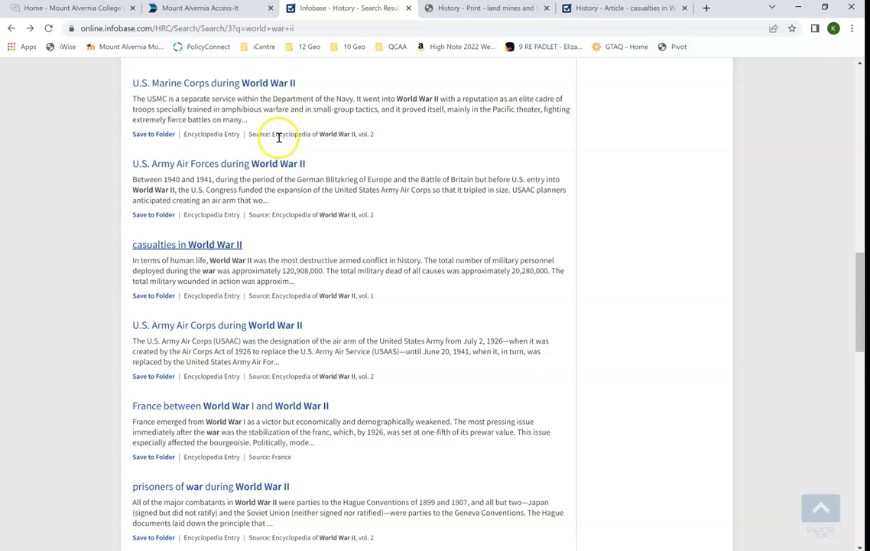
scroll(279, 137, up, 15)
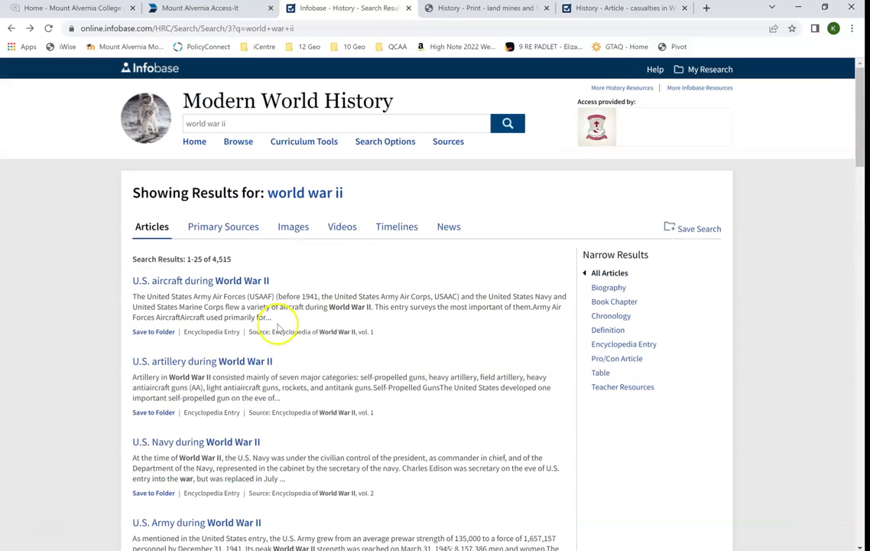